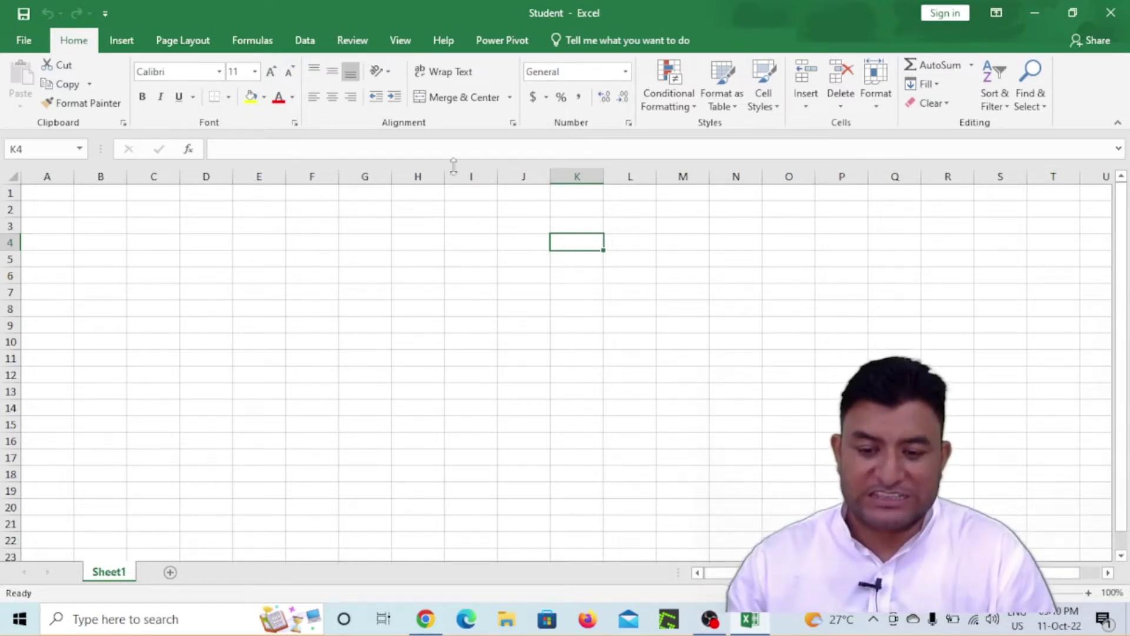
Step: Select the block of cells D3:O17 on the blank Sheet1
{"action": "left_click_drag", "start_coordinate": [215, 228], "coordinate": [827, 464]}
Step: Type the letter f into cell E5, then erase it so the cell is empty again
{"action": "left_click", "coordinate": [658, 342]}
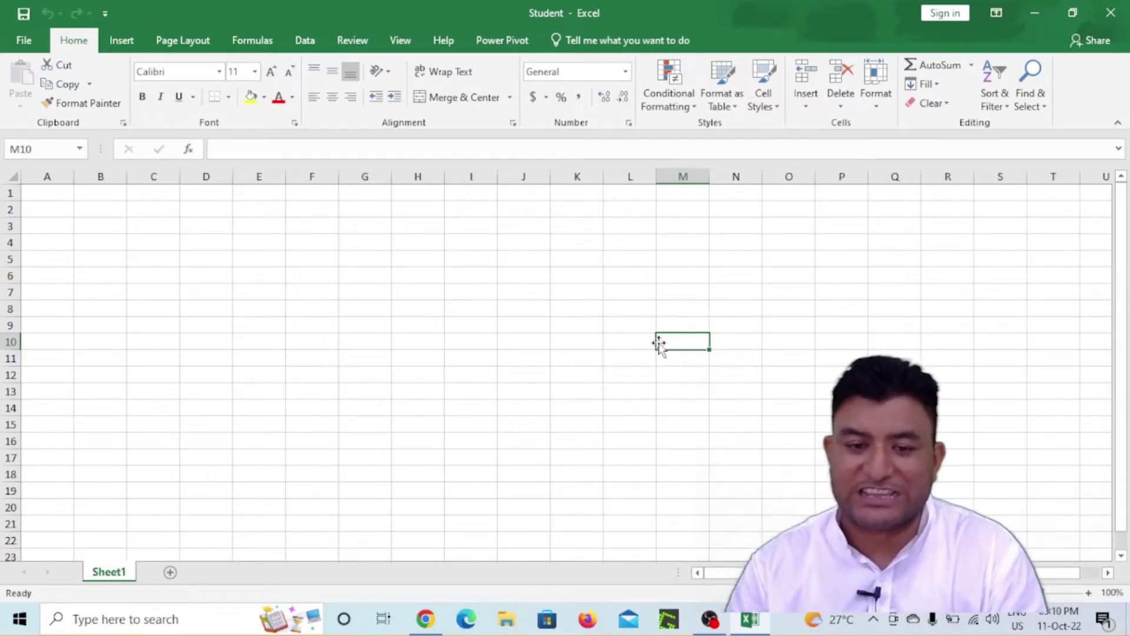
{"action": "left_click", "coordinate": [278, 253]}
{"action": "type", "text": "f"}
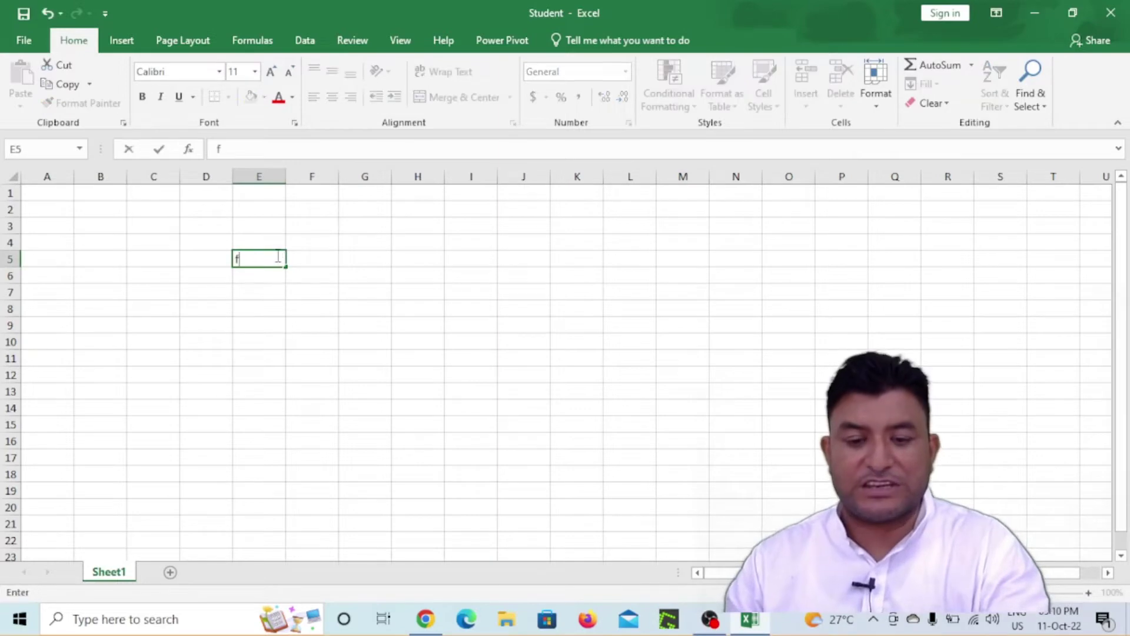
{"action": "left_click", "coordinate": [443, 282]}
{"action": "left_click", "coordinate": [235, 259]}
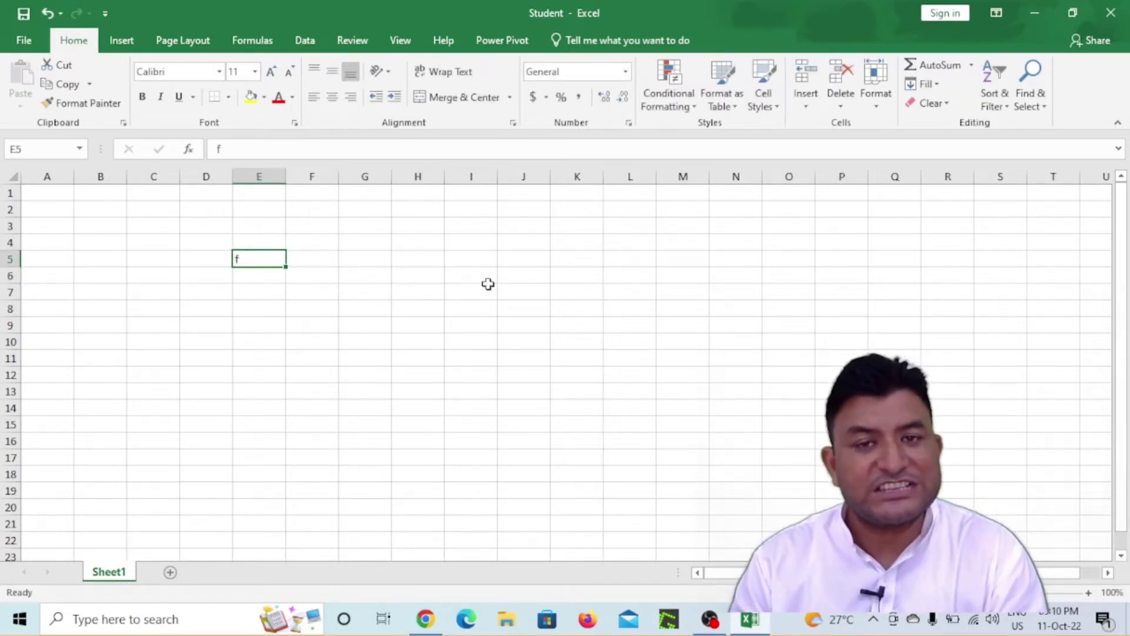
{"action": "key", "text": "BackSpace"}
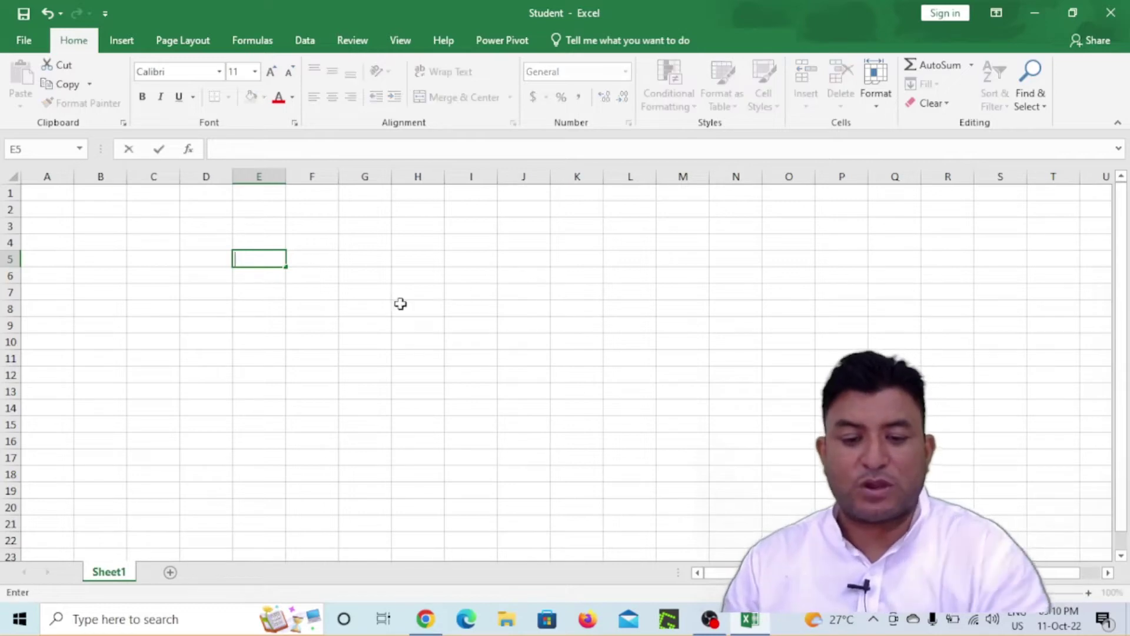
{"action": "left_click", "coordinate": [393, 307]}
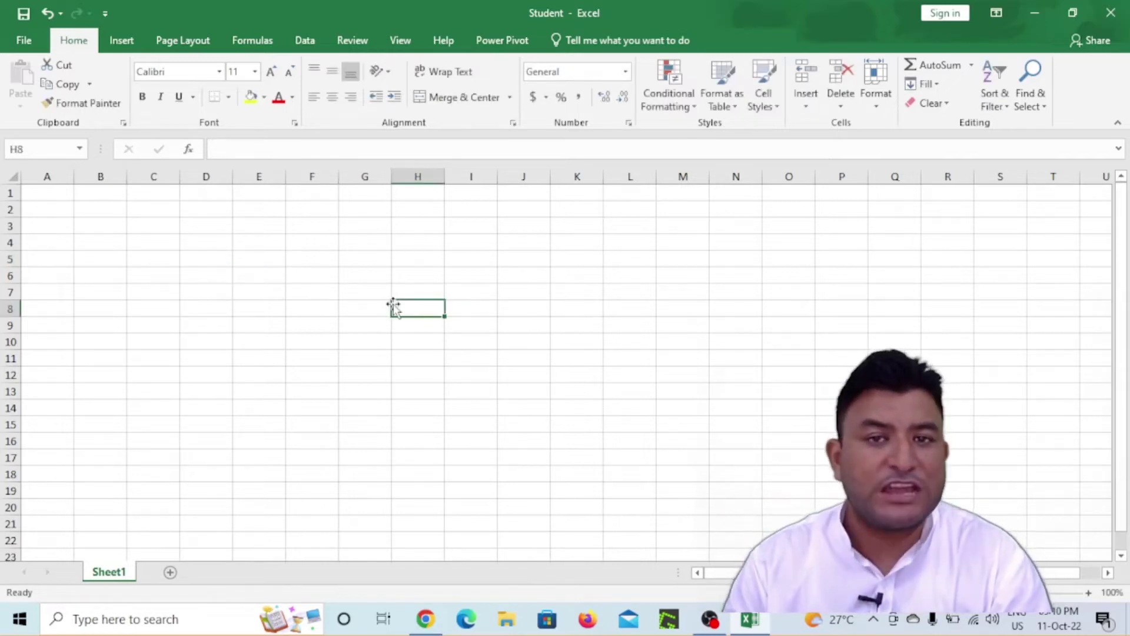
Step: Select whole columns A, B and C, then whole rows 1, 2 and 3
{"action": "left_click", "coordinate": [50, 174]}
{"action": "left_click", "coordinate": [100, 177]}
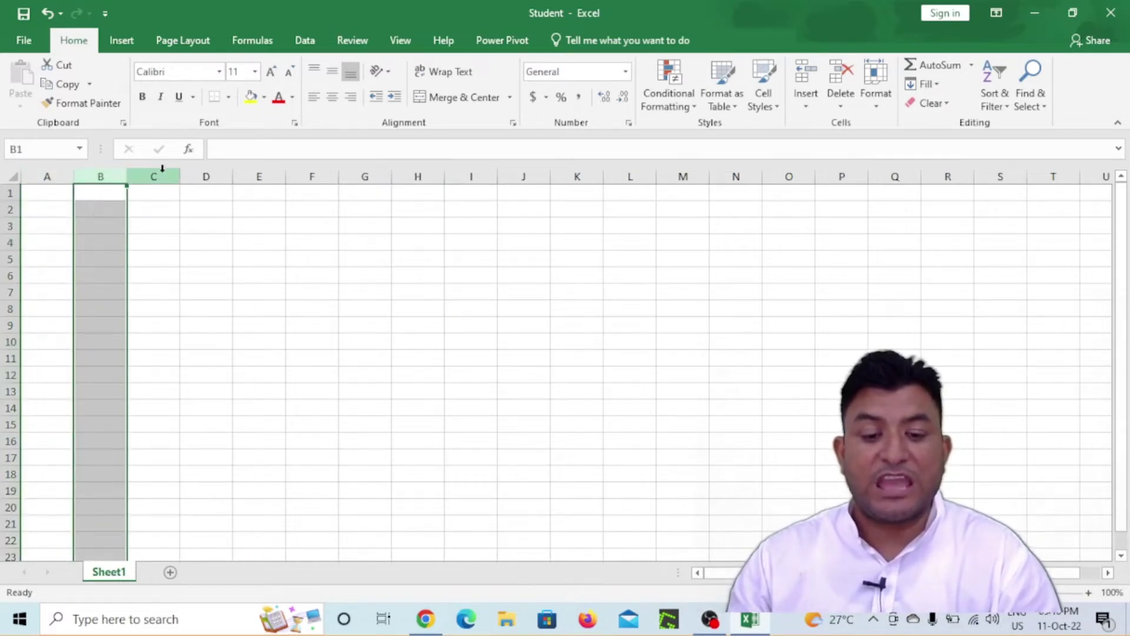
{"action": "left_click", "coordinate": [153, 177]}
{"action": "left_click", "coordinate": [6, 193]}
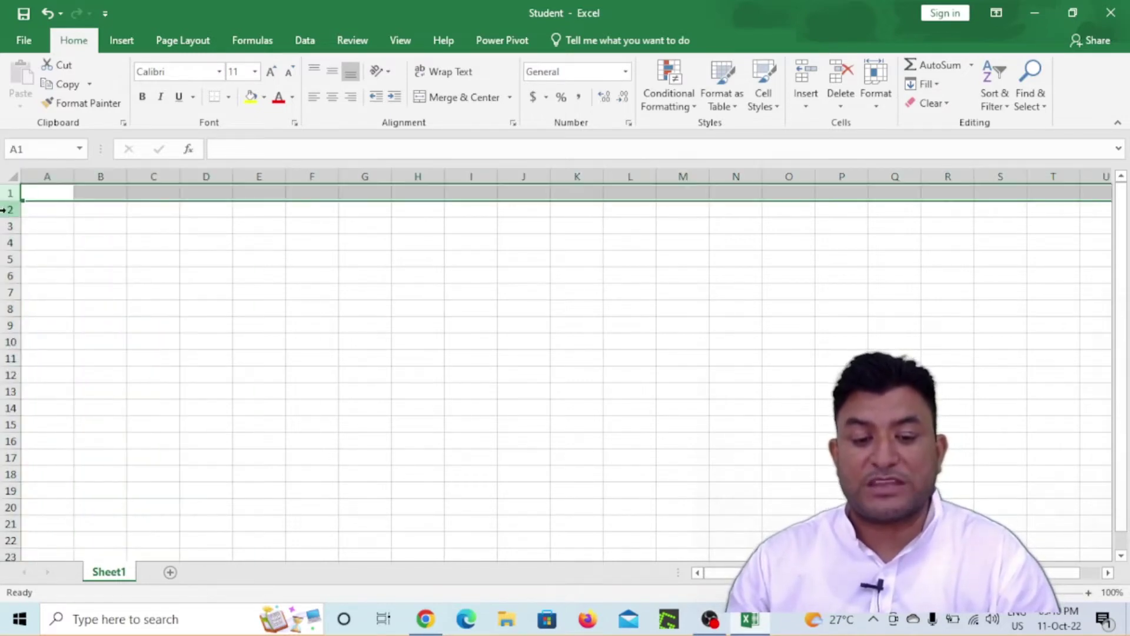
{"action": "left_click", "coordinate": [5, 210]}
{"action": "left_click", "coordinate": [7, 226]}
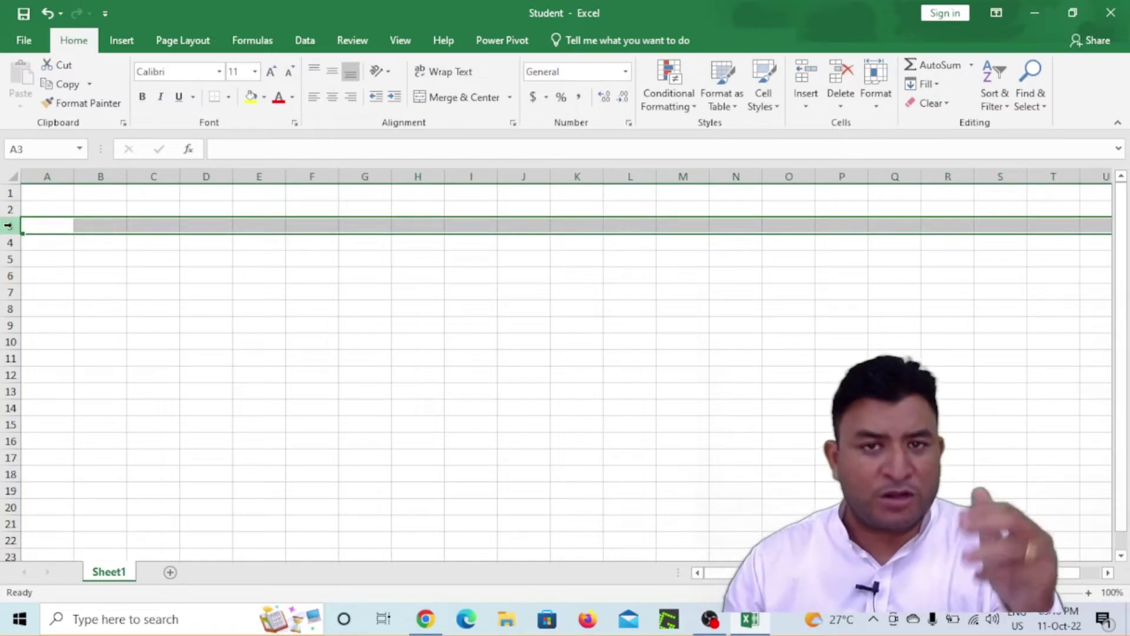
Step: Select the block of cells D2:R19
{"action": "left_click", "coordinate": [295, 362]}
{"action": "left_click_drag", "start_coordinate": [189, 206], "coordinate": [939, 497]}
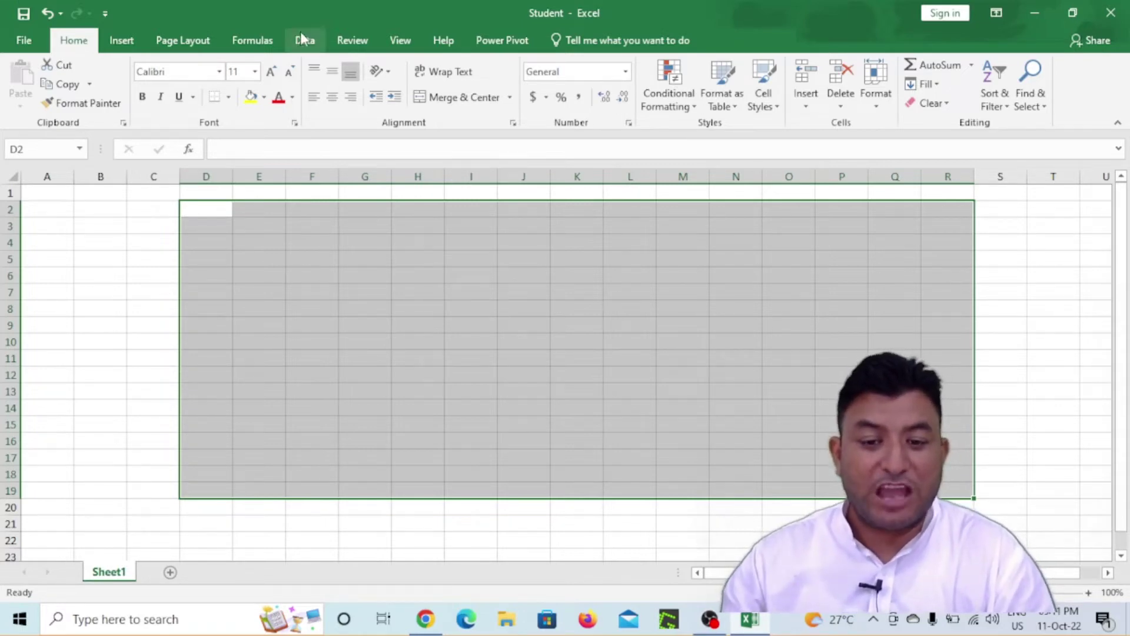
{"action": "left_click", "coordinate": [254, 42]}
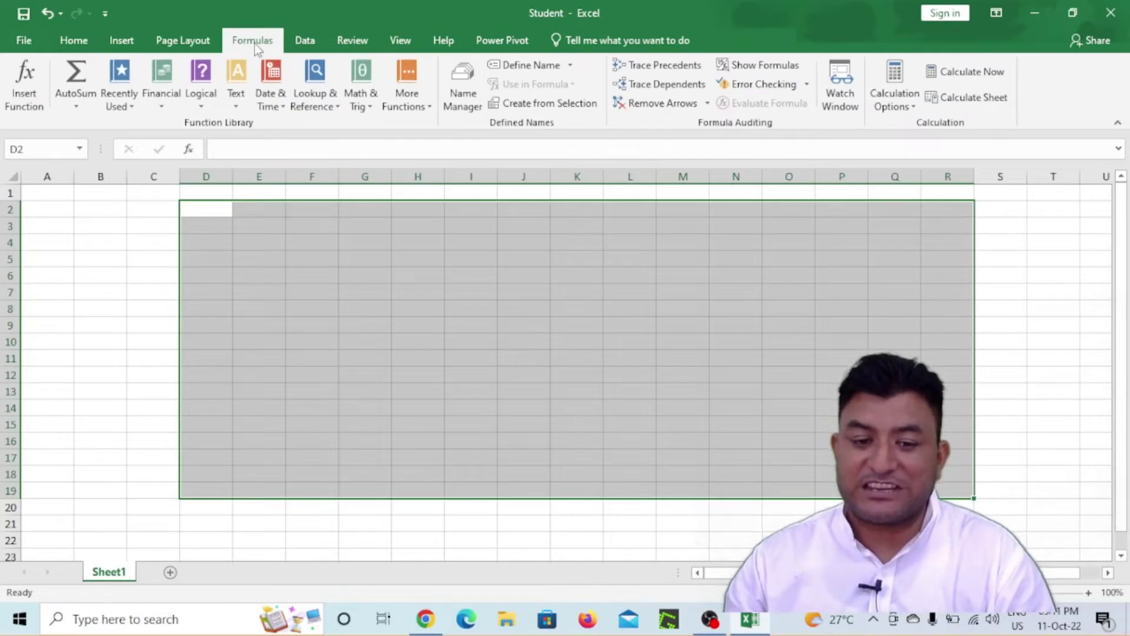
Step: Browse the AutoSum, Financial, Logical, Text and Date & Time function lists, then close them
{"action": "left_click", "coordinate": [77, 106]}
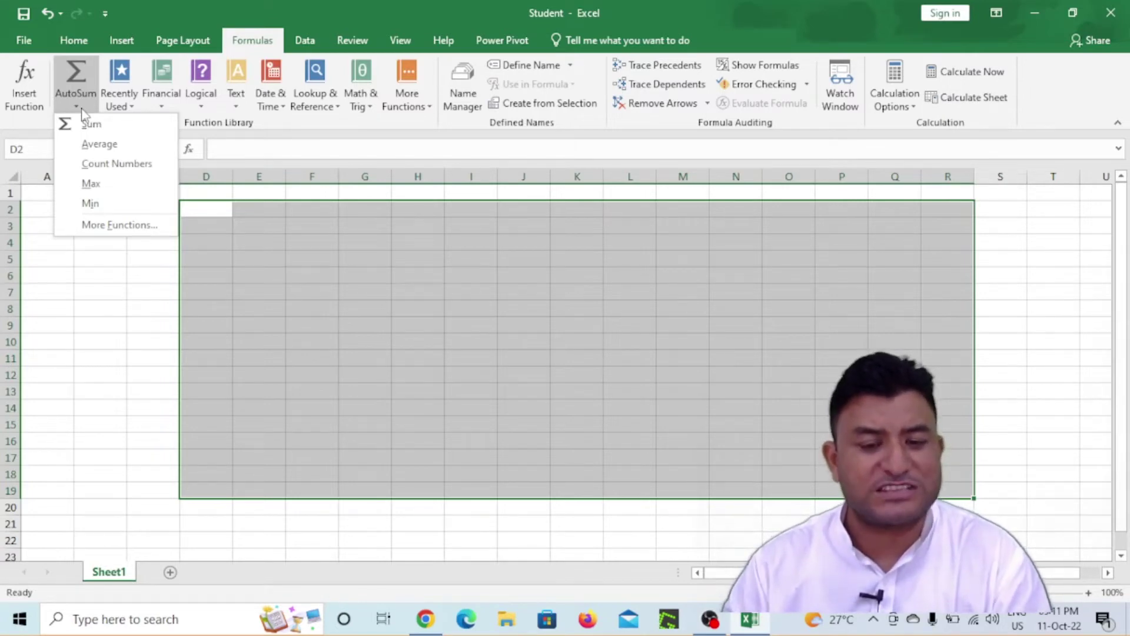
{"action": "left_click", "coordinate": [161, 106]}
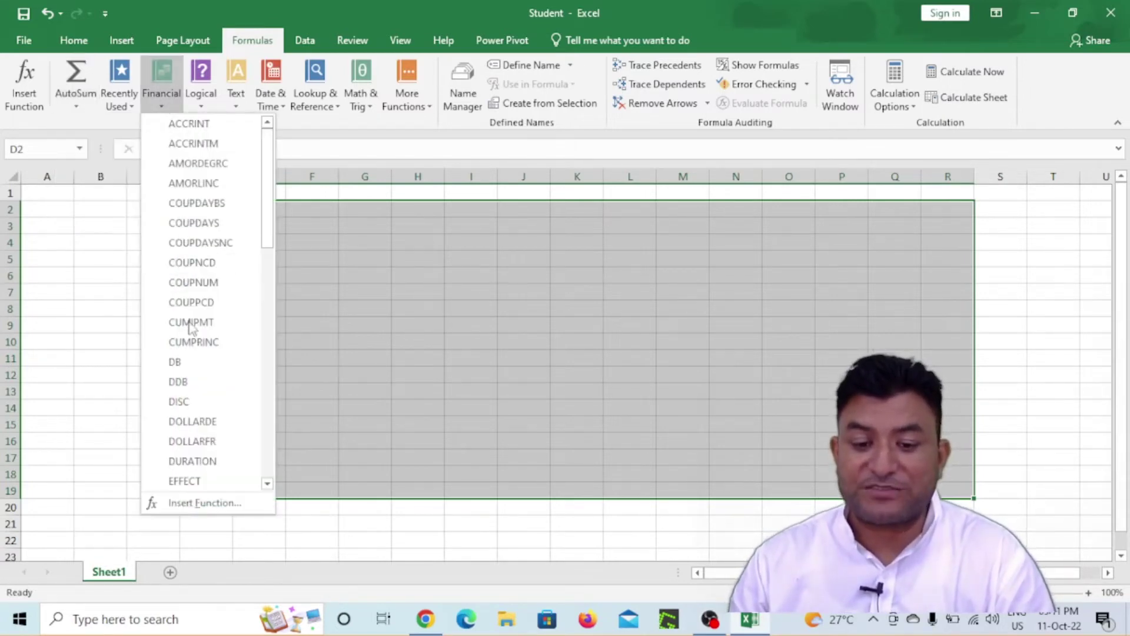
{"action": "left_click", "coordinate": [201, 101]}
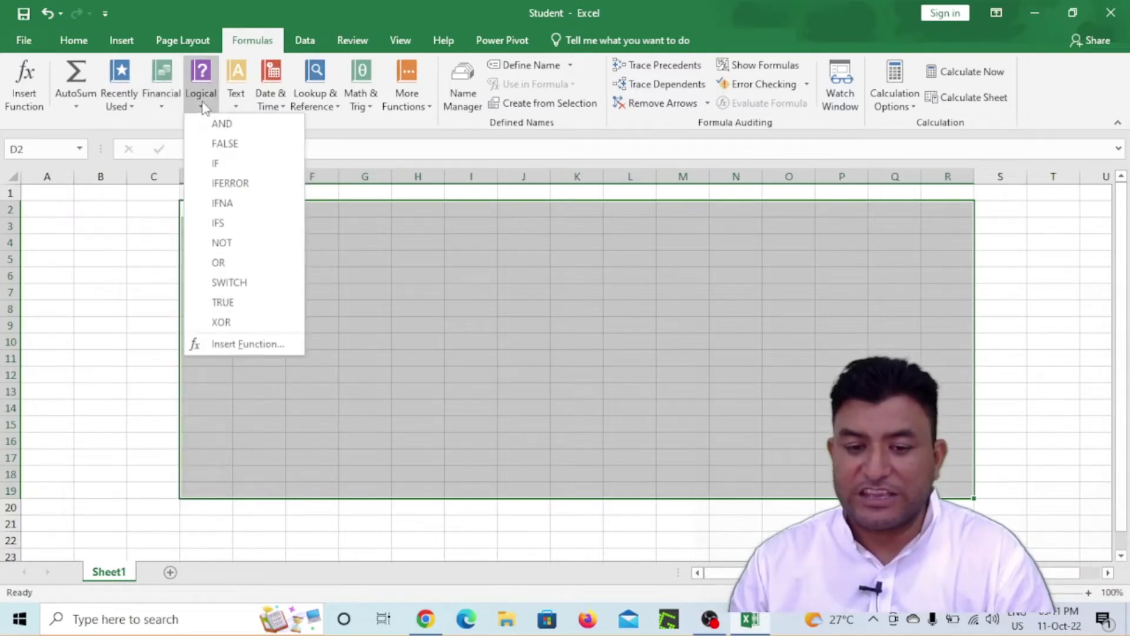
{"action": "left_click", "coordinate": [240, 110]}
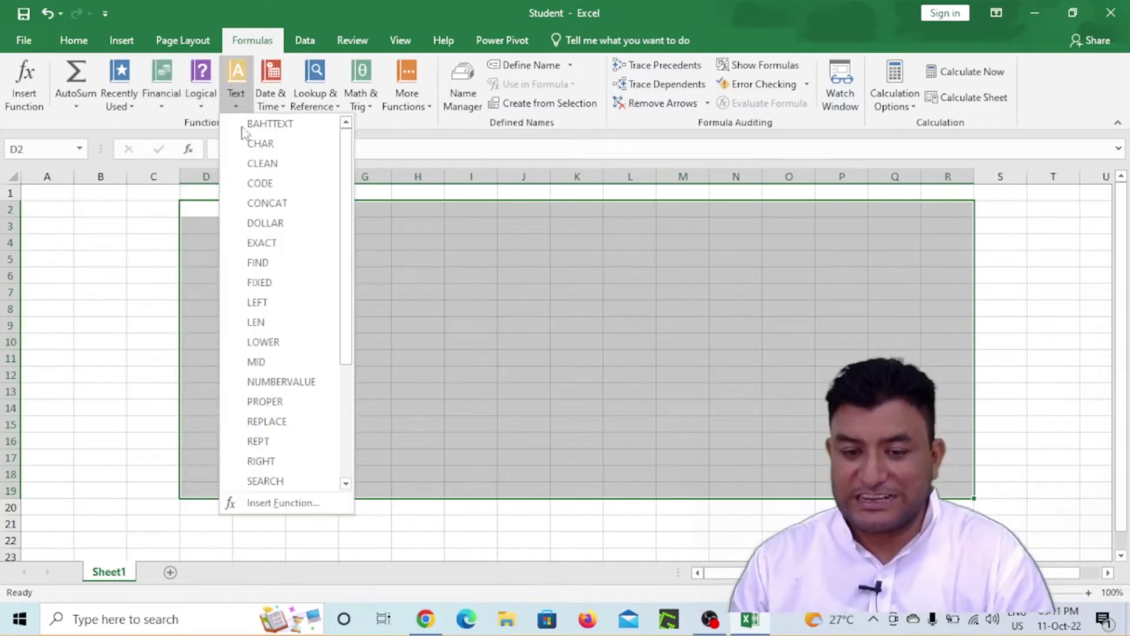
{"action": "left_click", "coordinate": [282, 112]}
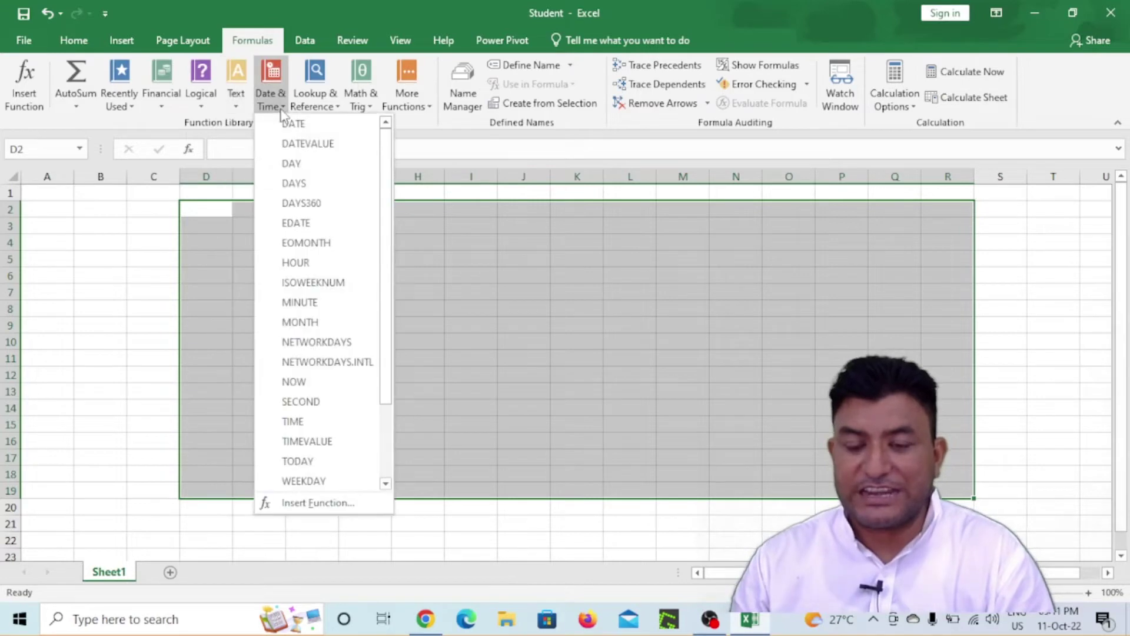
{"action": "left_click", "coordinate": [522, 337]}
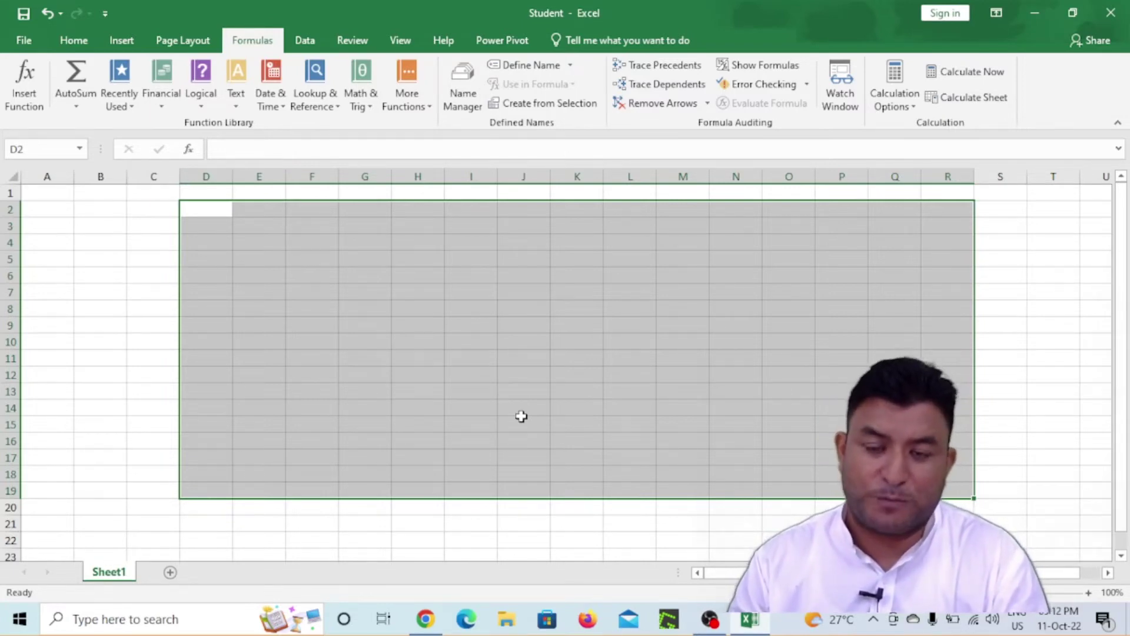
Step: Close Excel, choosing Don't Save for the Student workbook
{"action": "left_click", "coordinate": [413, 390]}
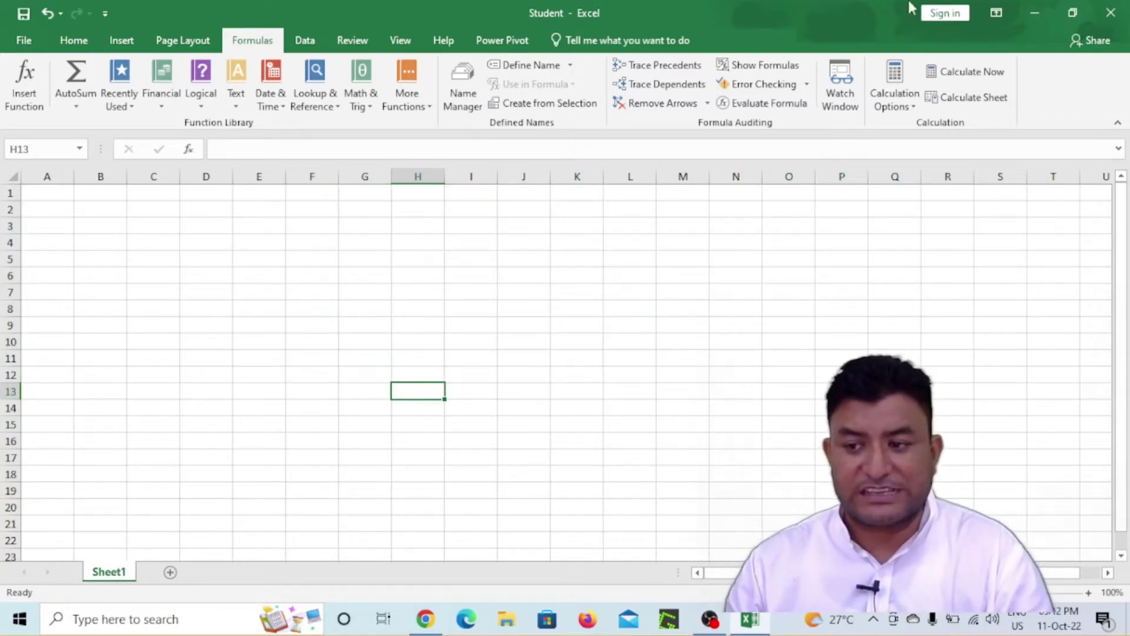
{"action": "left_click", "coordinate": [1111, 13]}
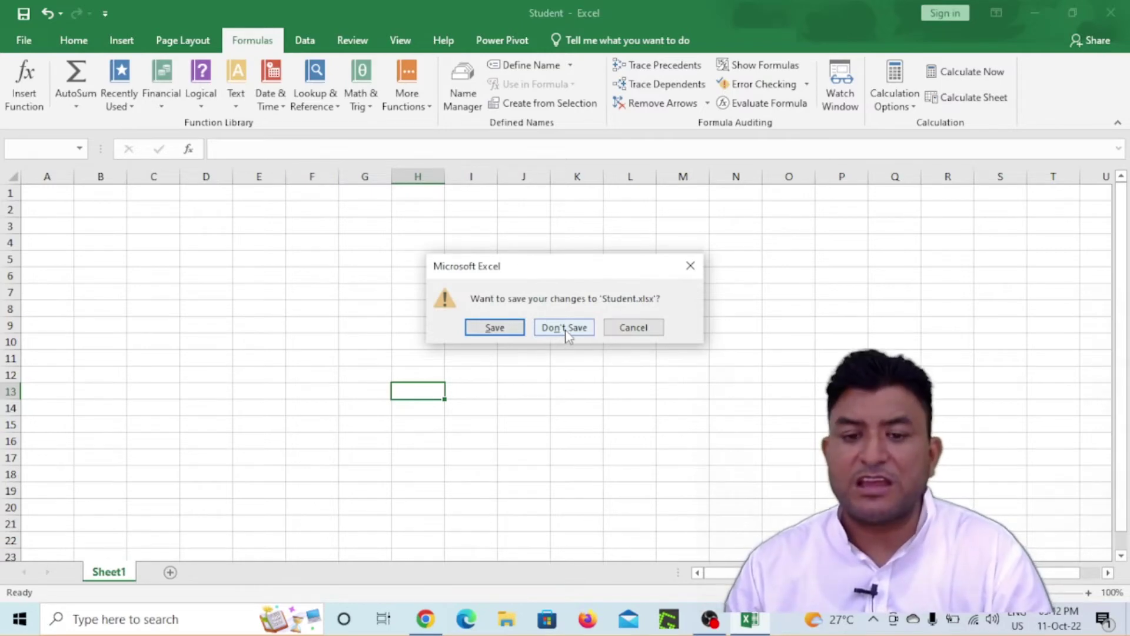
{"action": "left_click", "coordinate": [565, 328]}
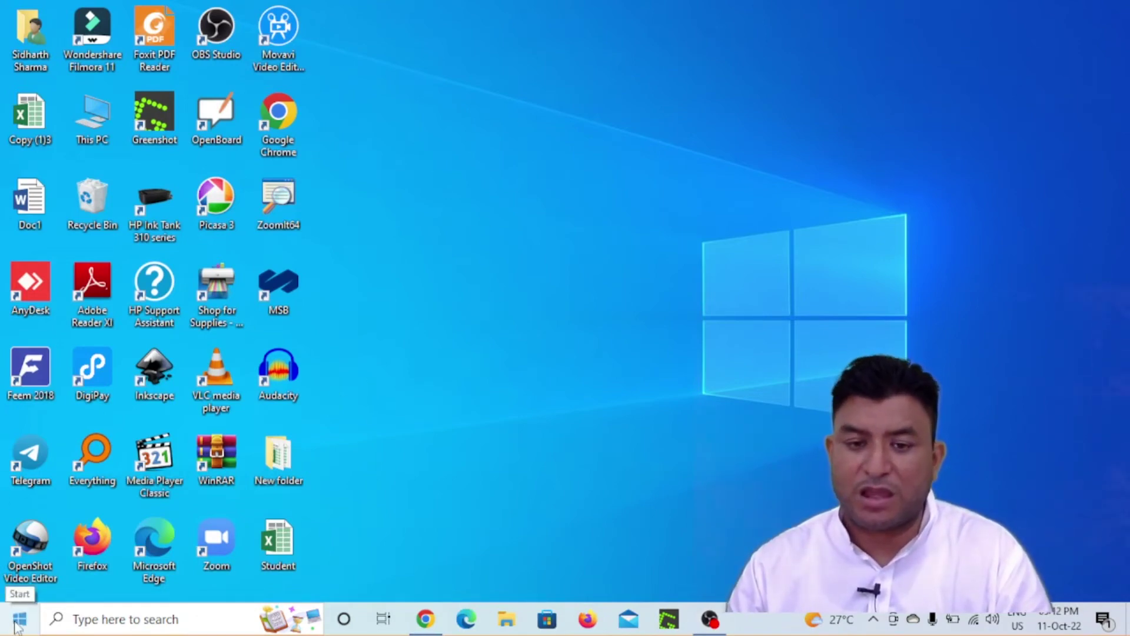
Step: Launch Excel from the Start menu's E section, open a blank workbook, then close Excel
{"action": "left_click", "coordinate": [17, 625]}
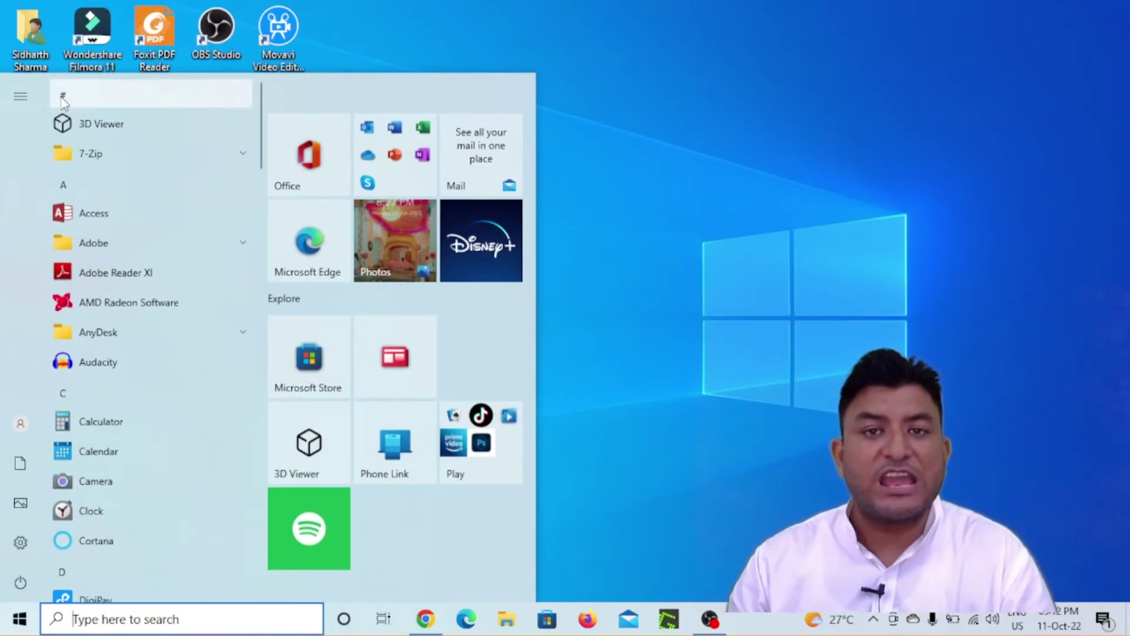
{"action": "left_click", "coordinate": [62, 98]}
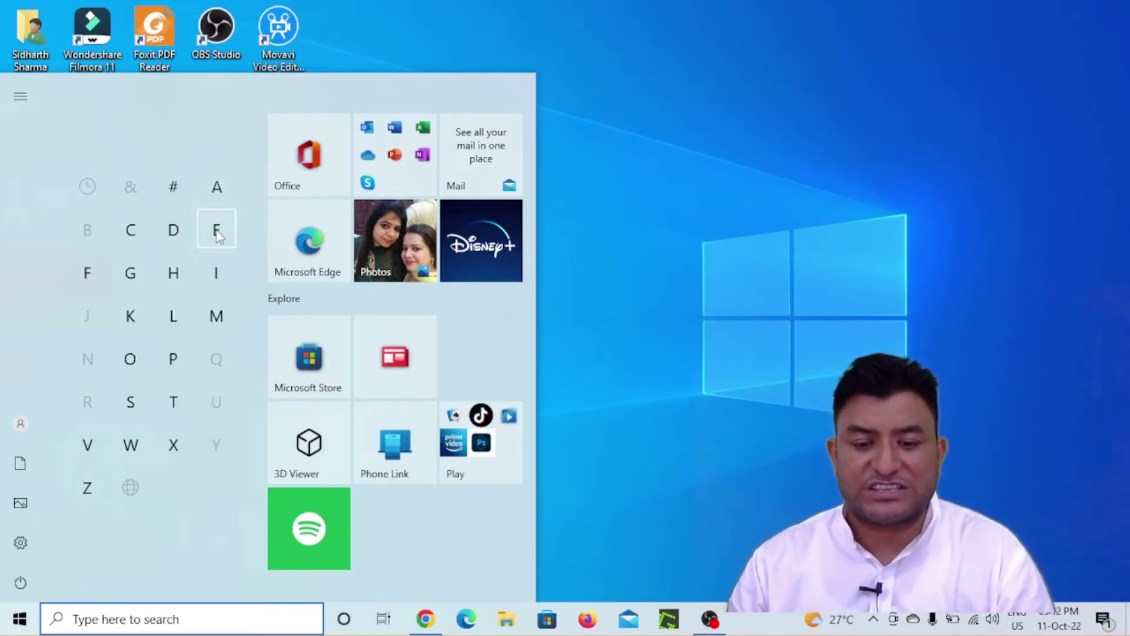
{"action": "left_click", "coordinate": [217, 231]}
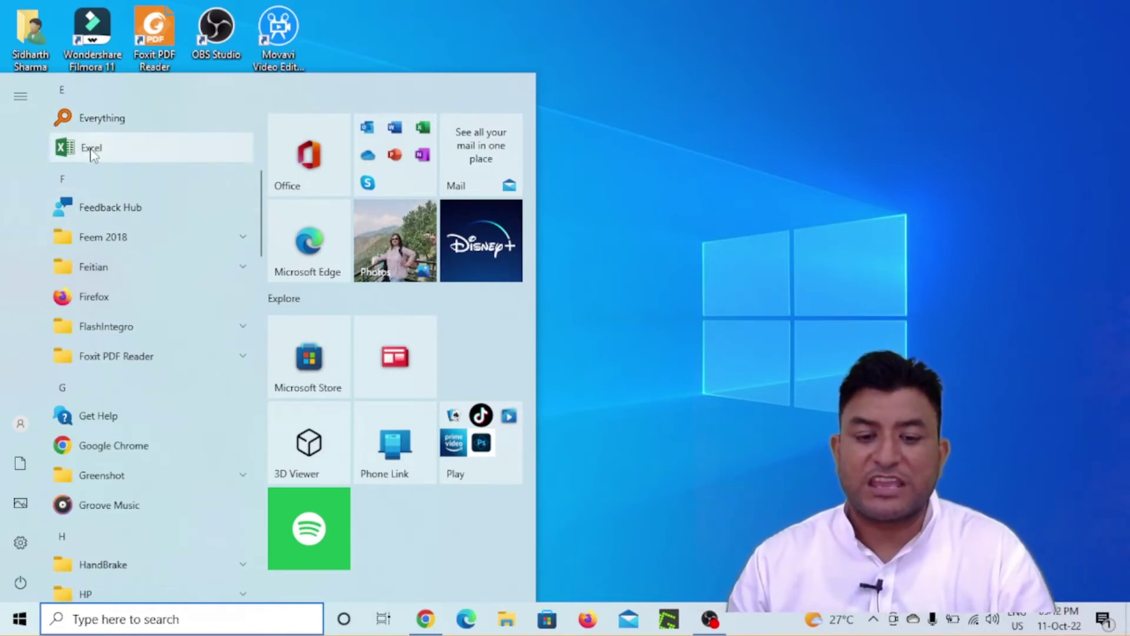
{"action": "left_click", "coordinate": [91, 148]}
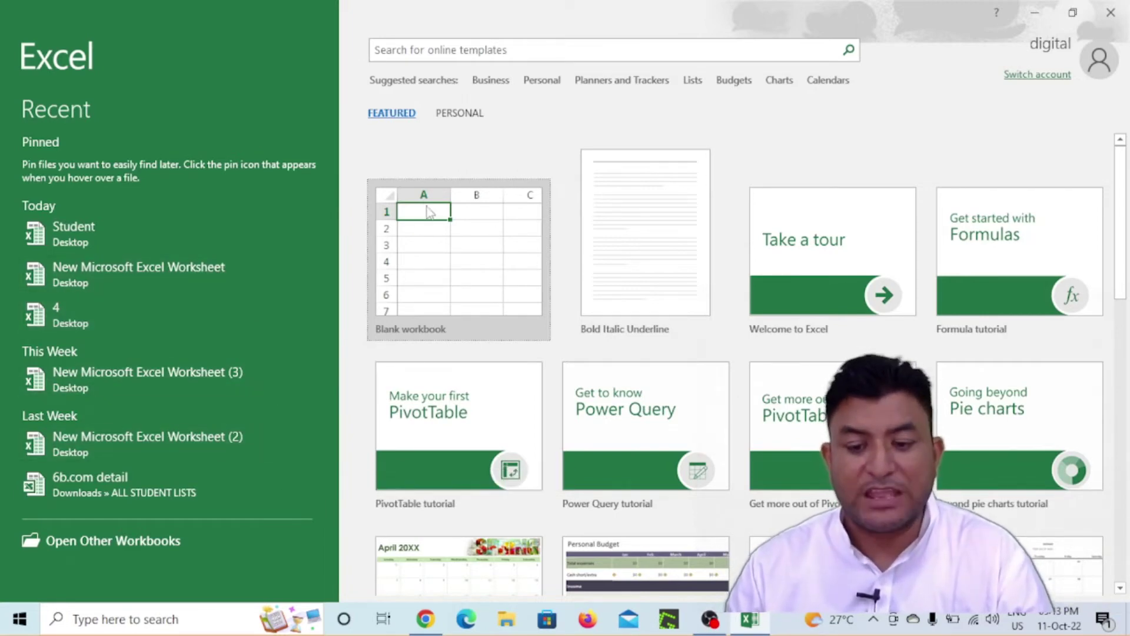
{"action": "left_click", "coordinate": [454, 269]}
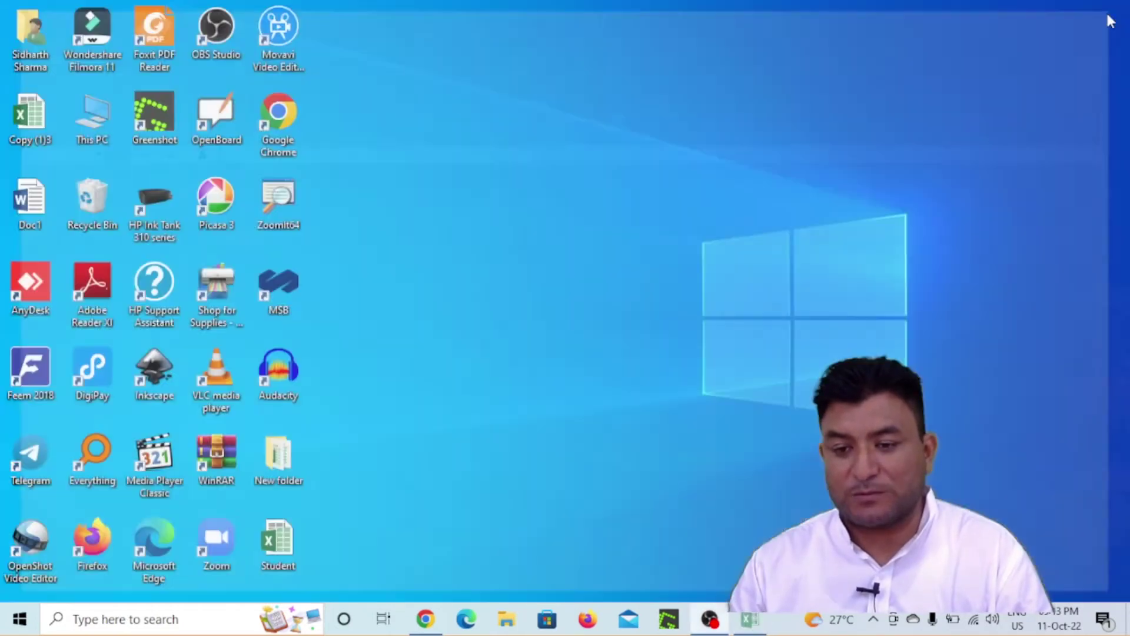
{"action": "left_click", "coordinate": [1111, 12]}
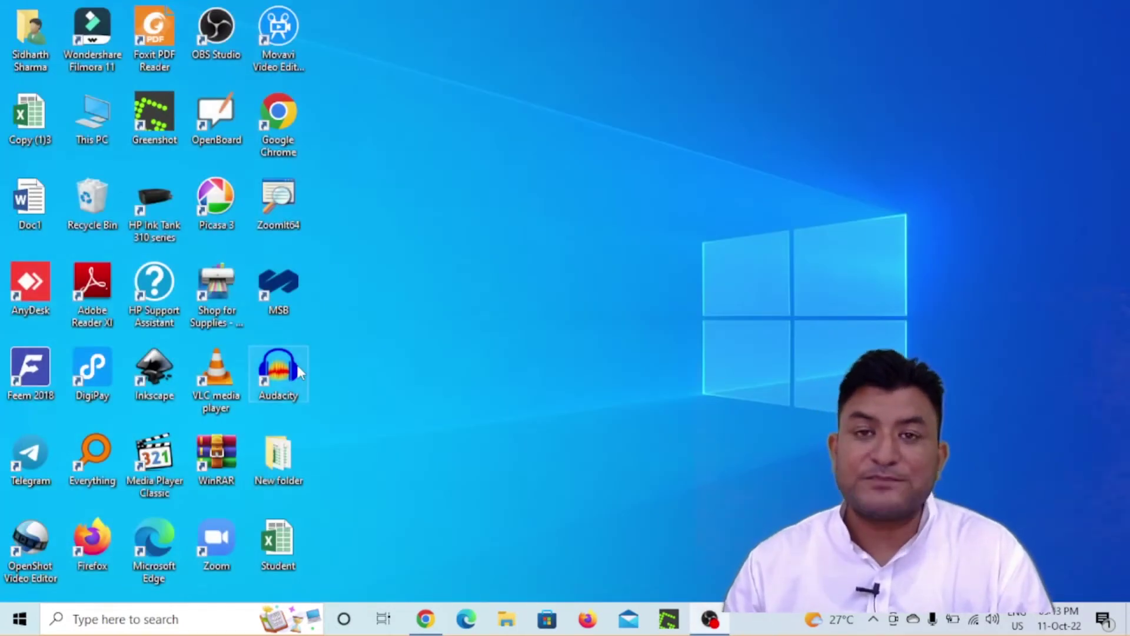
Step: Search Windows for 'excel', launch it into a blank workbook, then close it
{"action": "left_click", "coordinate": [108, 622]}
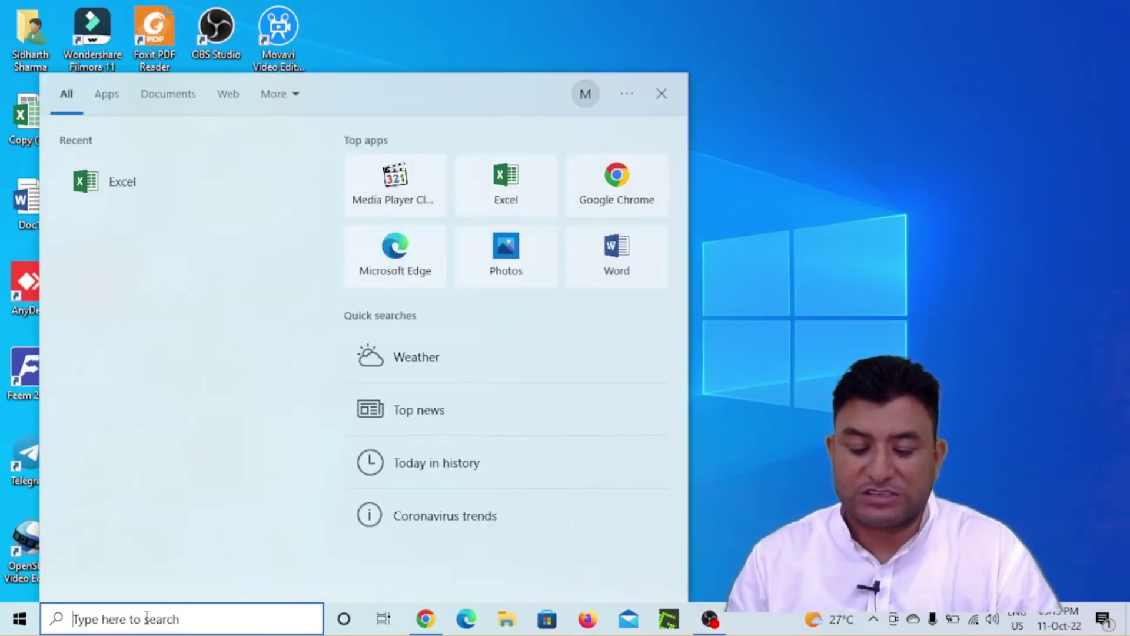
{"action": "type", "text": "exc"}
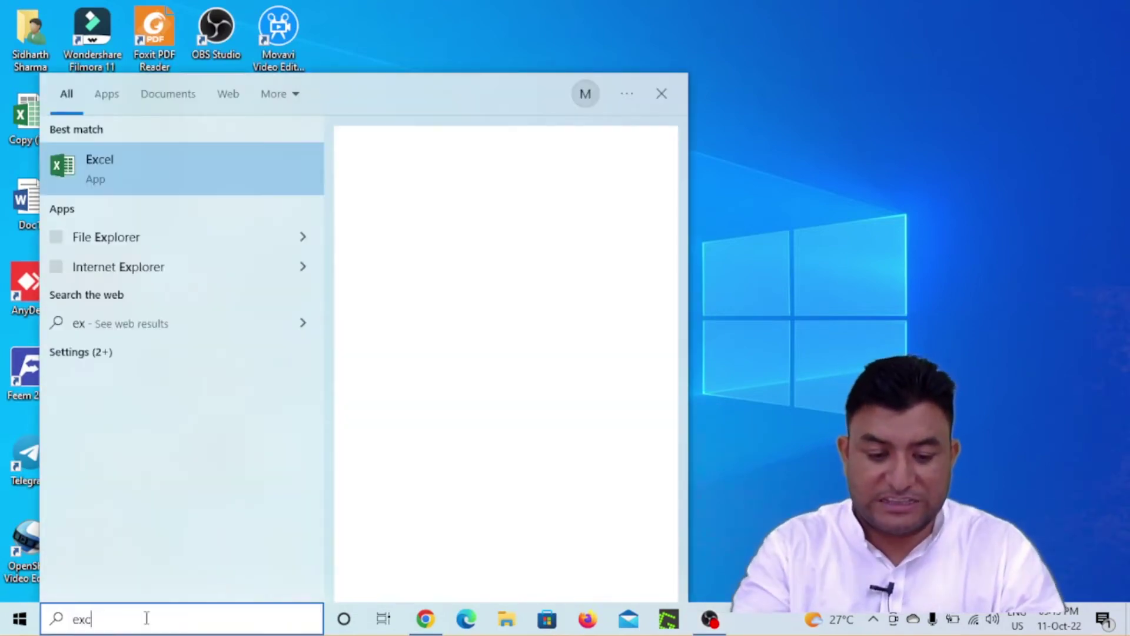
{"action": "type", "text": "el"}
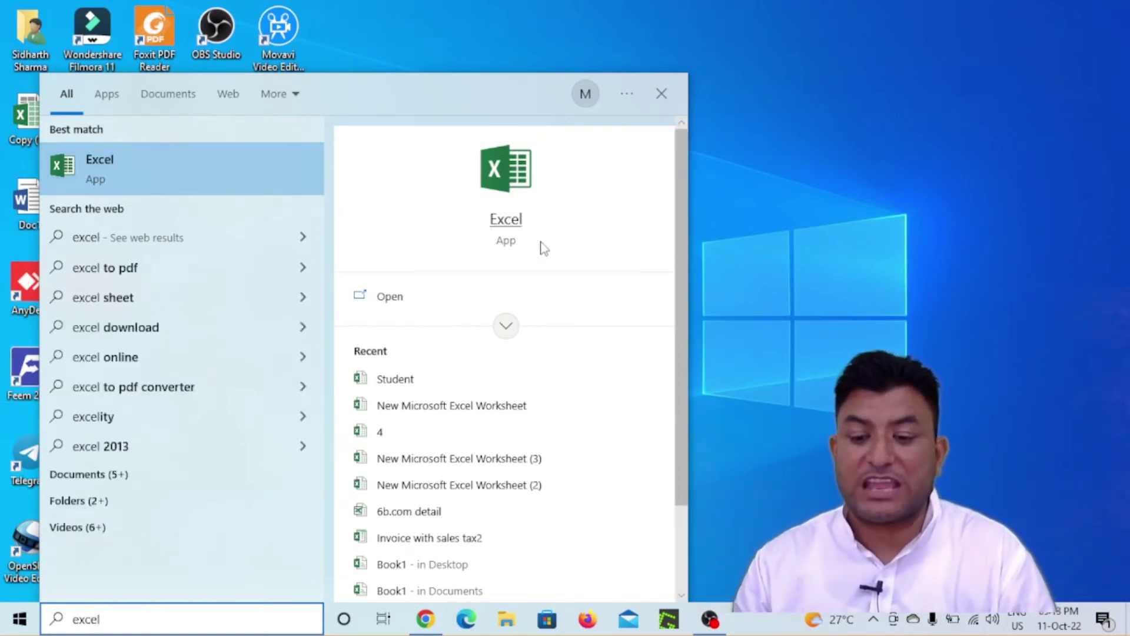
{"action": "left_click", "coordinate": [393, 298]}
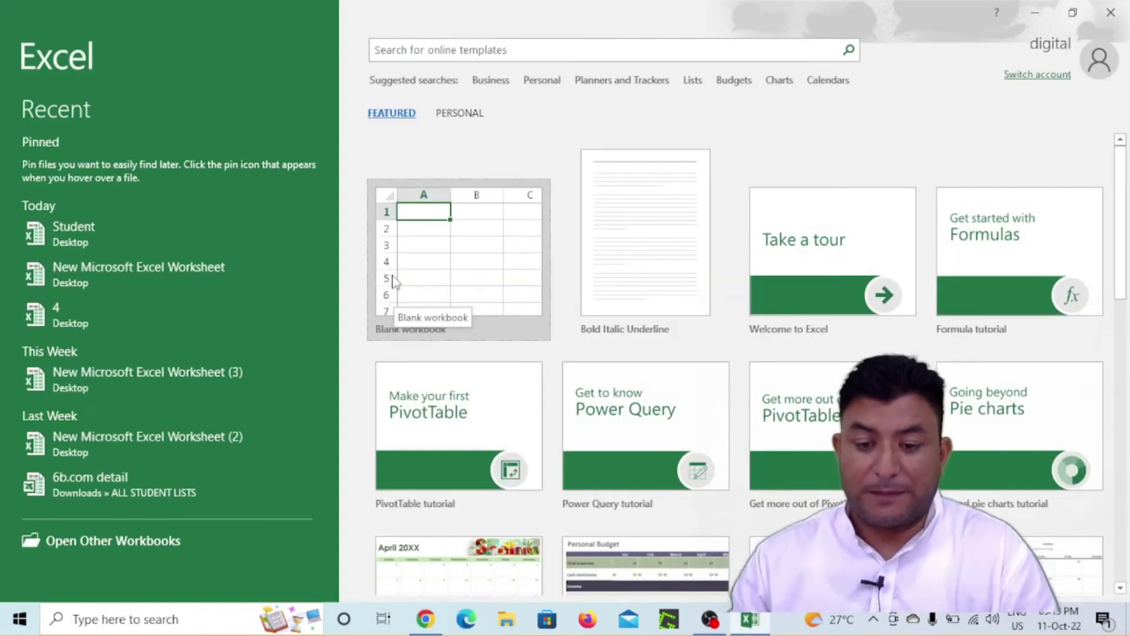
{"action": "left_click", "coordinate": [459, 245]}
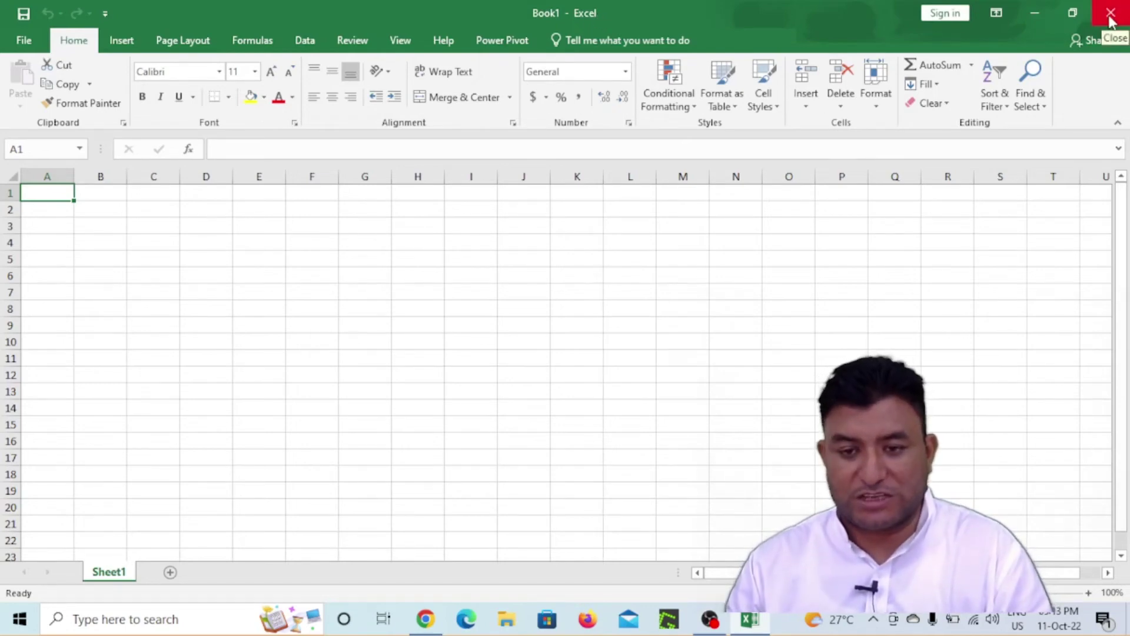
{"action": "left_click", "coordinate": [1111, 17]}
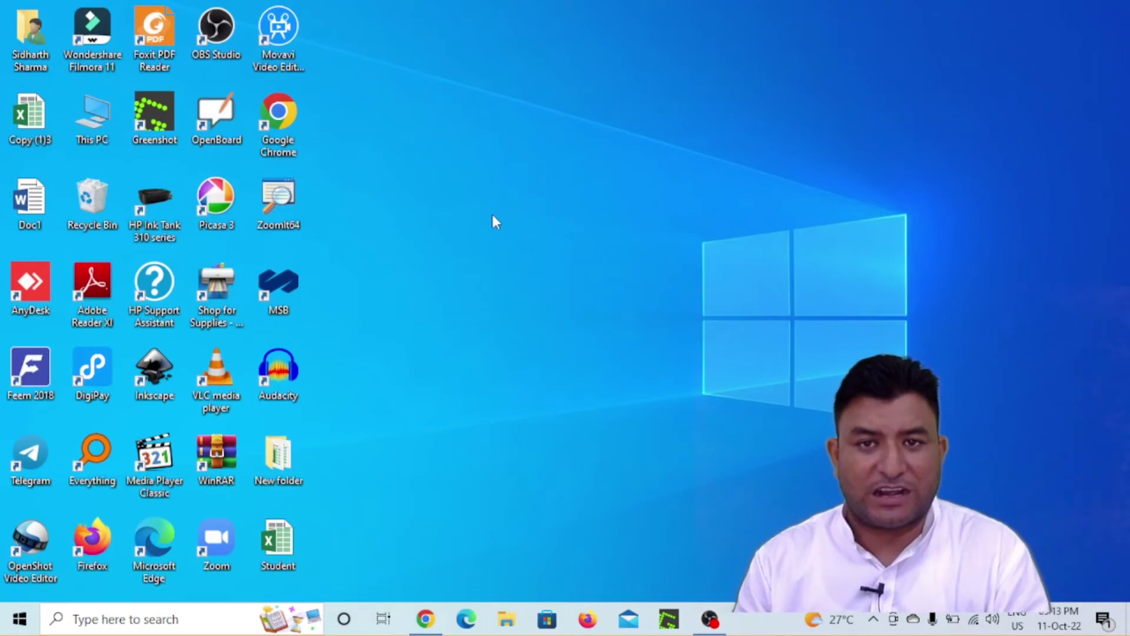
Step: Start Excel with the EXCEL command in the Run dialog, open a blank workbook, then close it
{"action": "key", "text": "super+r"}
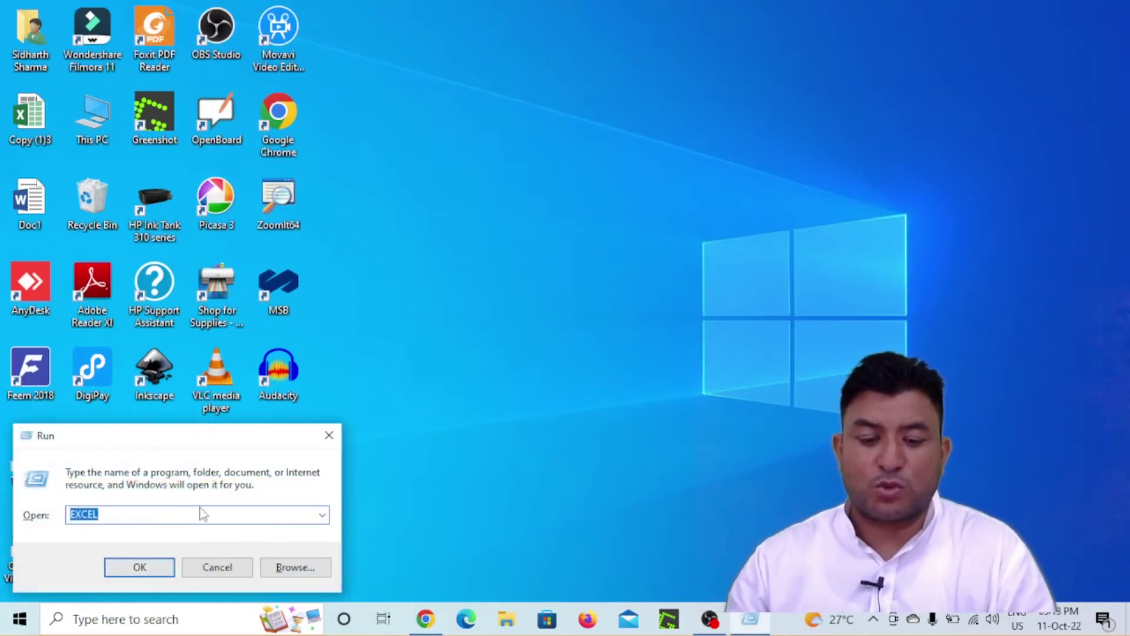
{"action": "left_click_drag", "start_coordinate": [244, 451], "coordinate": [585, 82]}
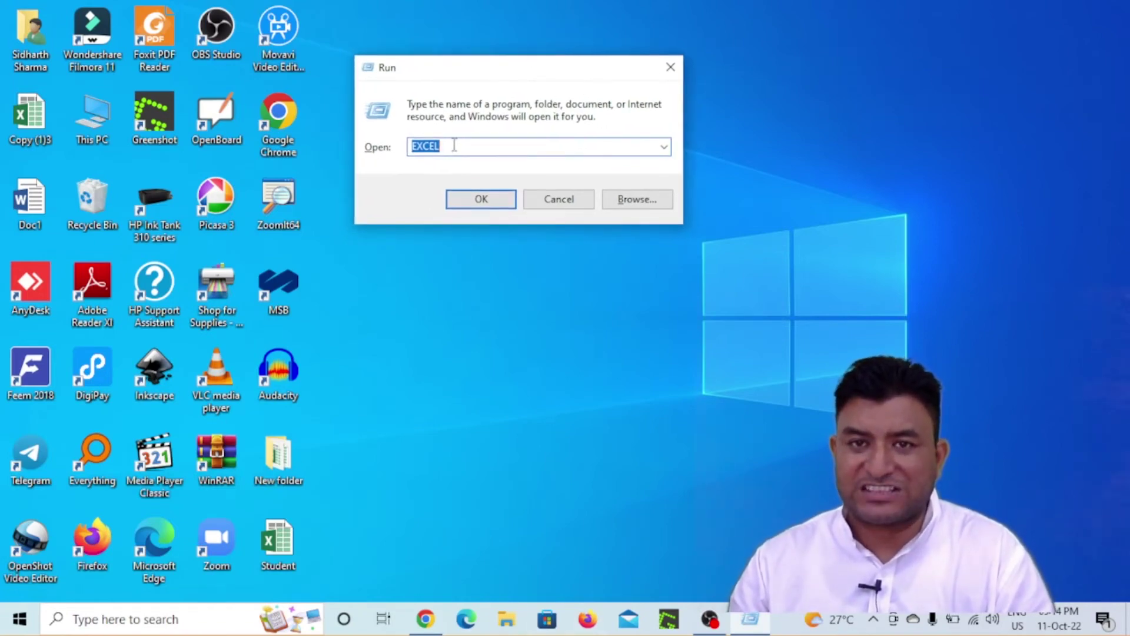
{"action": "left_click", "coordinate": [479, 203]}
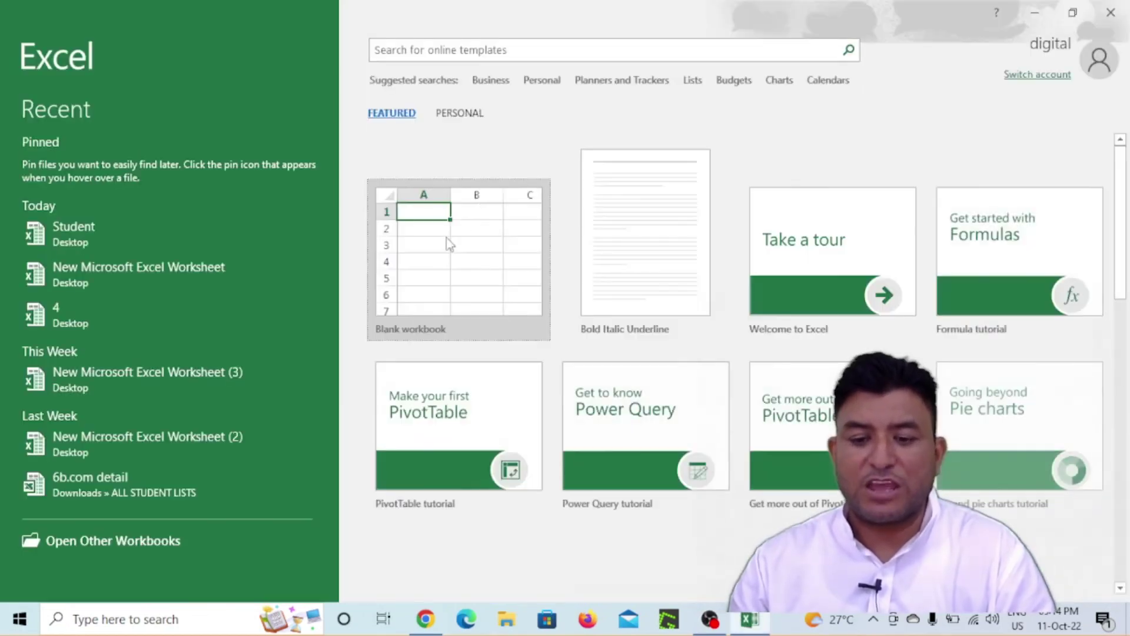
{"action": "left_click", "coordinate": [454, 255]}
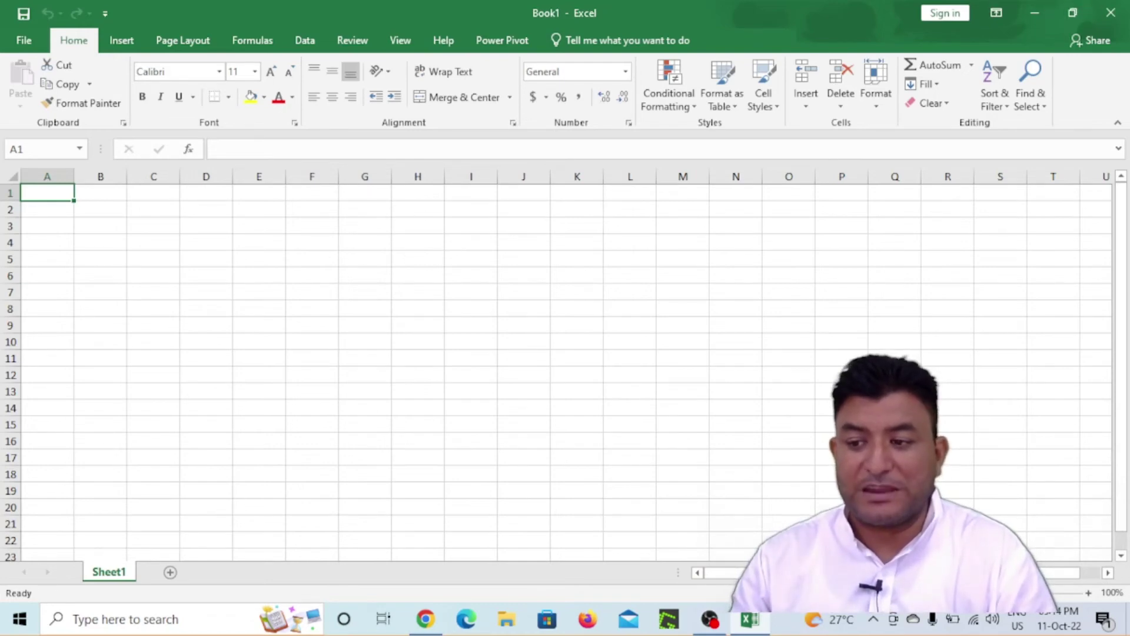
{"action": "left_click", "coordinate": [1111, 12]}
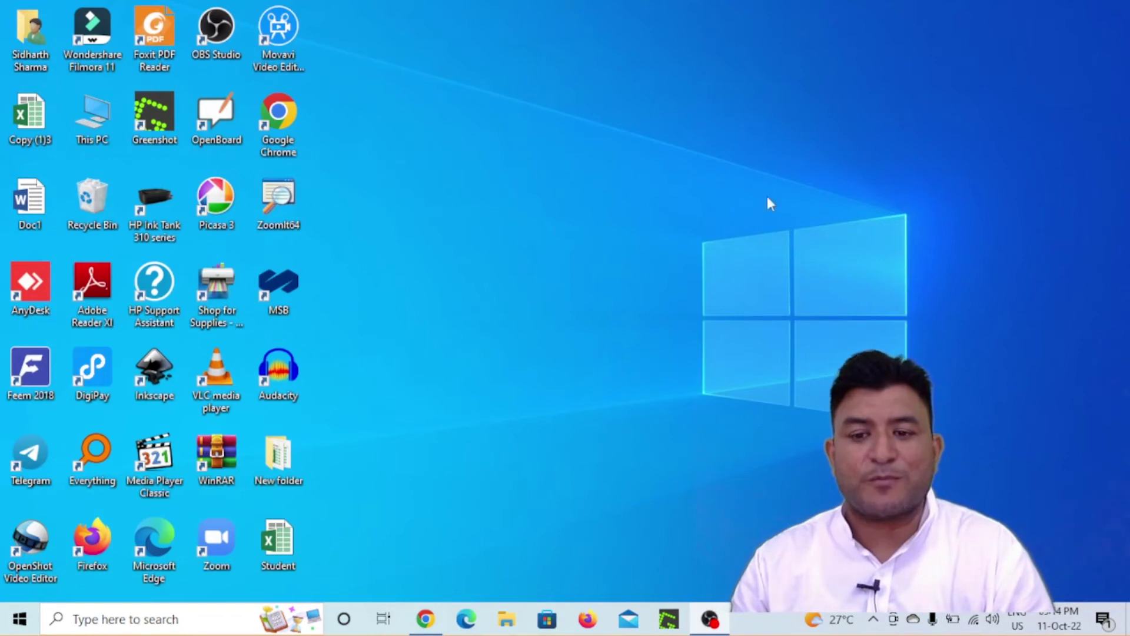
Step: Create a new Excel worksheet on the desktop named Student1 and open it
{"action": "right_click", "coordinate": [488, 134]}
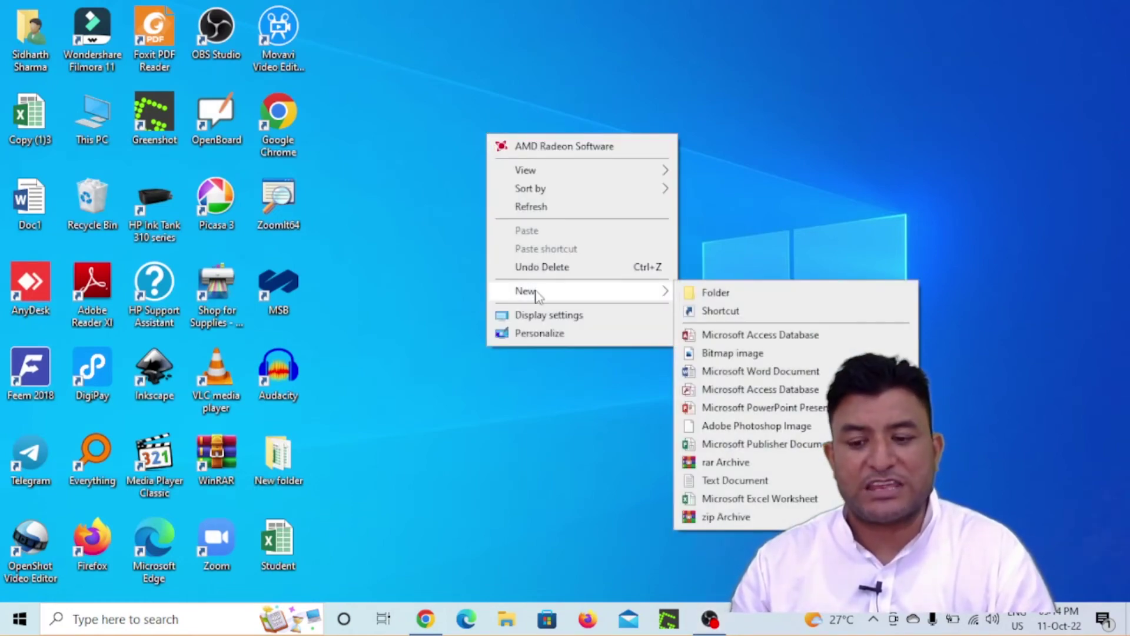
{"action": "left_click", "coordinate": [405, 30]}
{"action": "right_click", "coordinate": [352, 19]}
{"action": "mouse_move", "coordinate": [390, 175]}
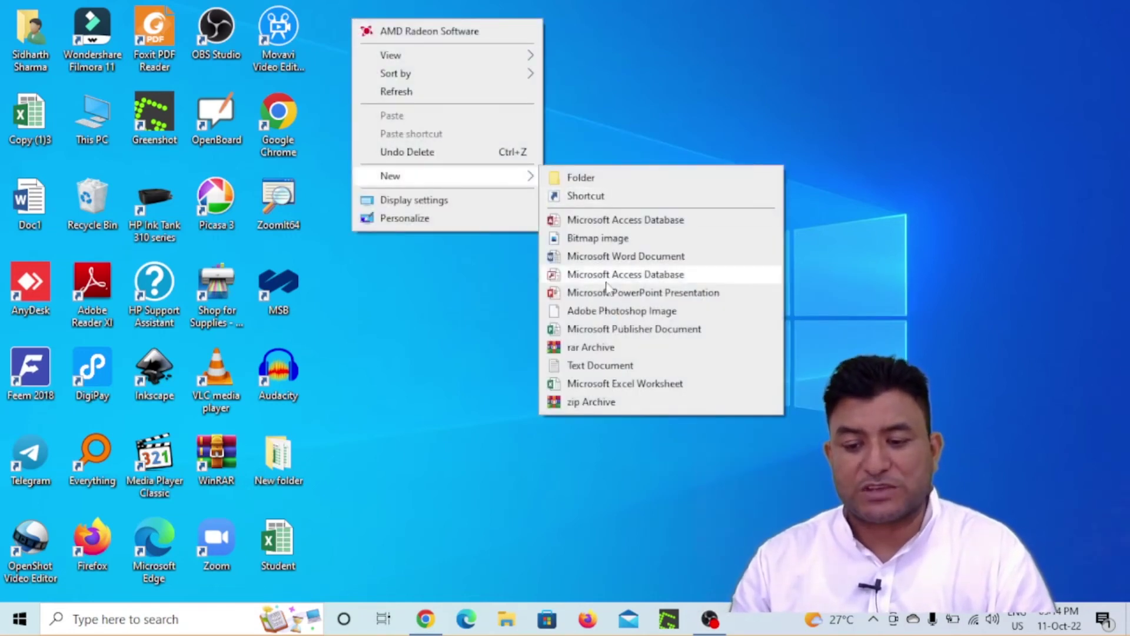
{"action": "left_click", "coordinate": [618, 384]}
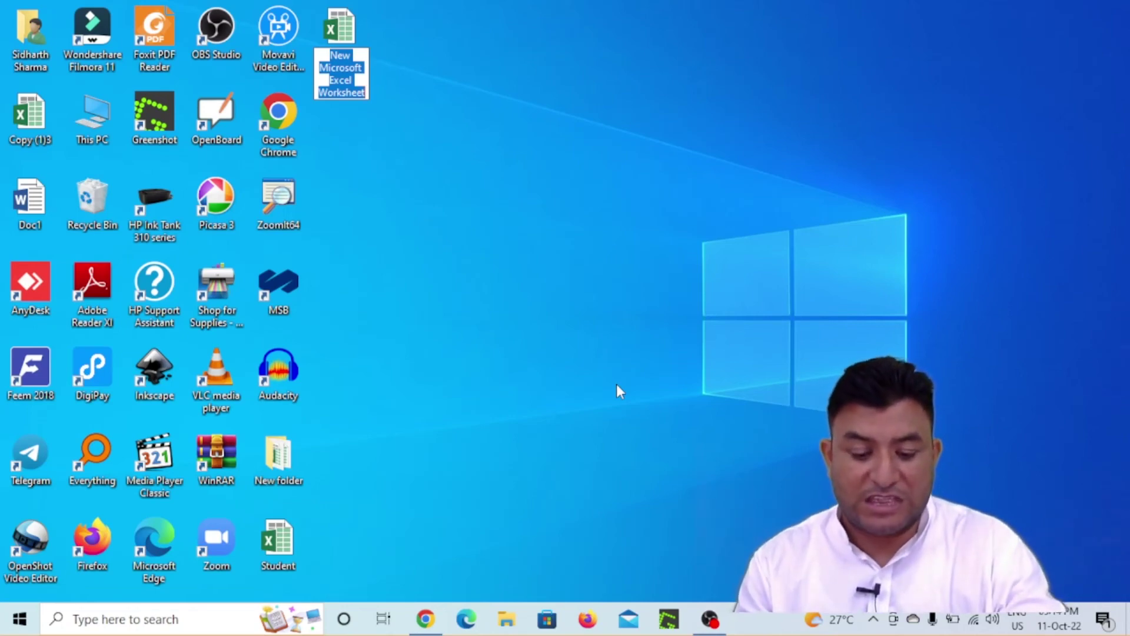
{"action": "type", "text": "Student1"}
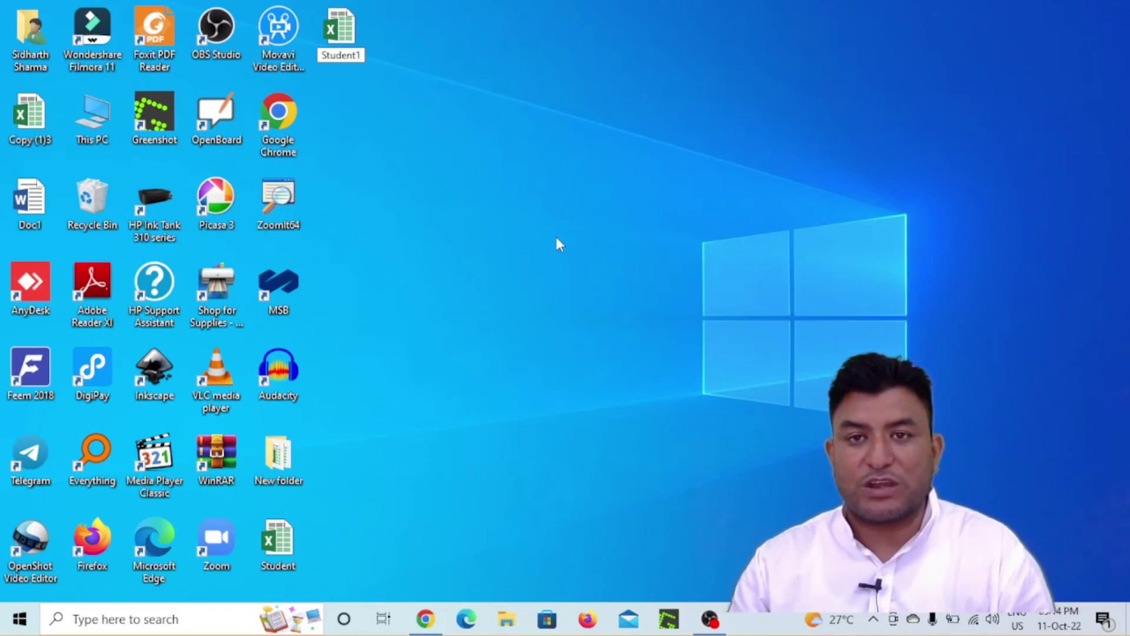
{"action": "key", "text": "Return"}
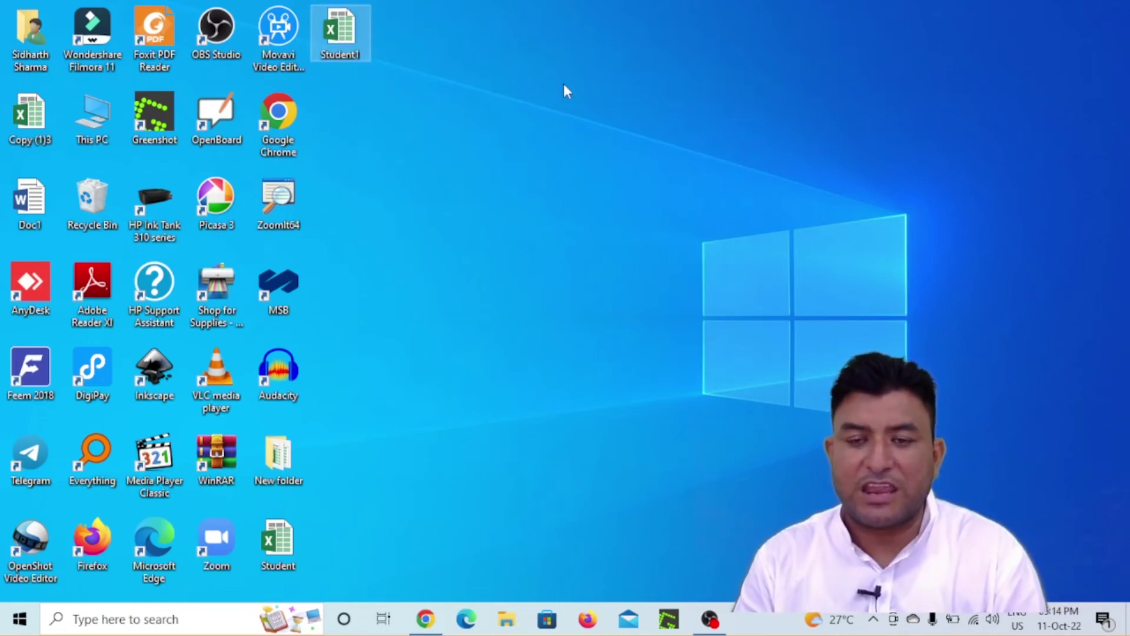
{"action": "double_click", "coordinate": [346, 42]}
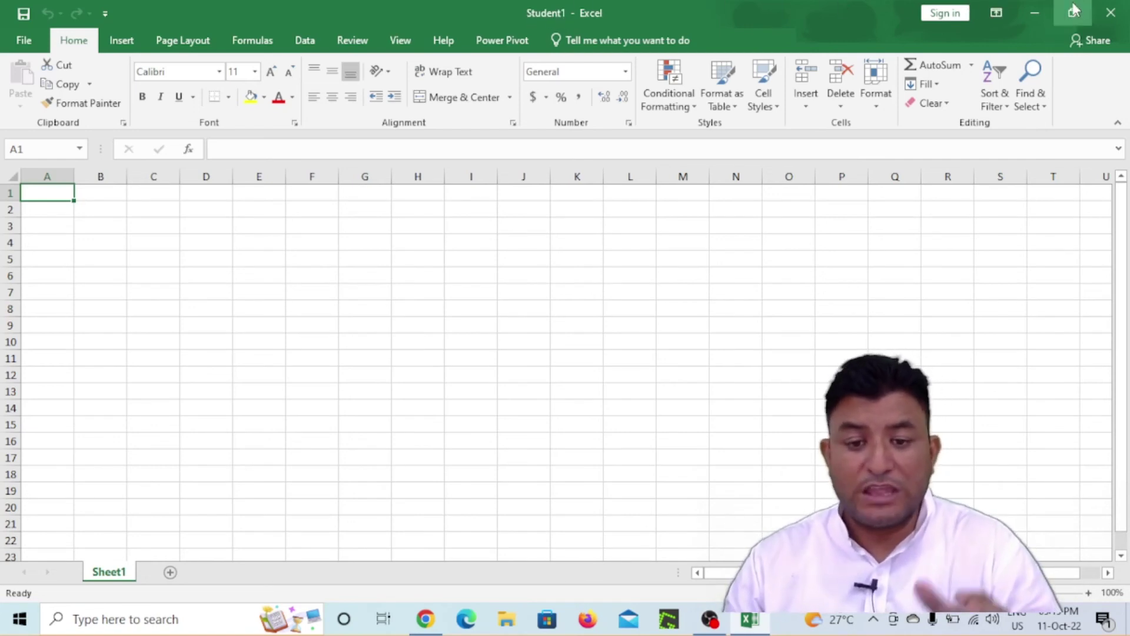
Step: Select cell I3 in the empty Student1 workbook
{"action": "left_click", "coordinate": [489, 233]}
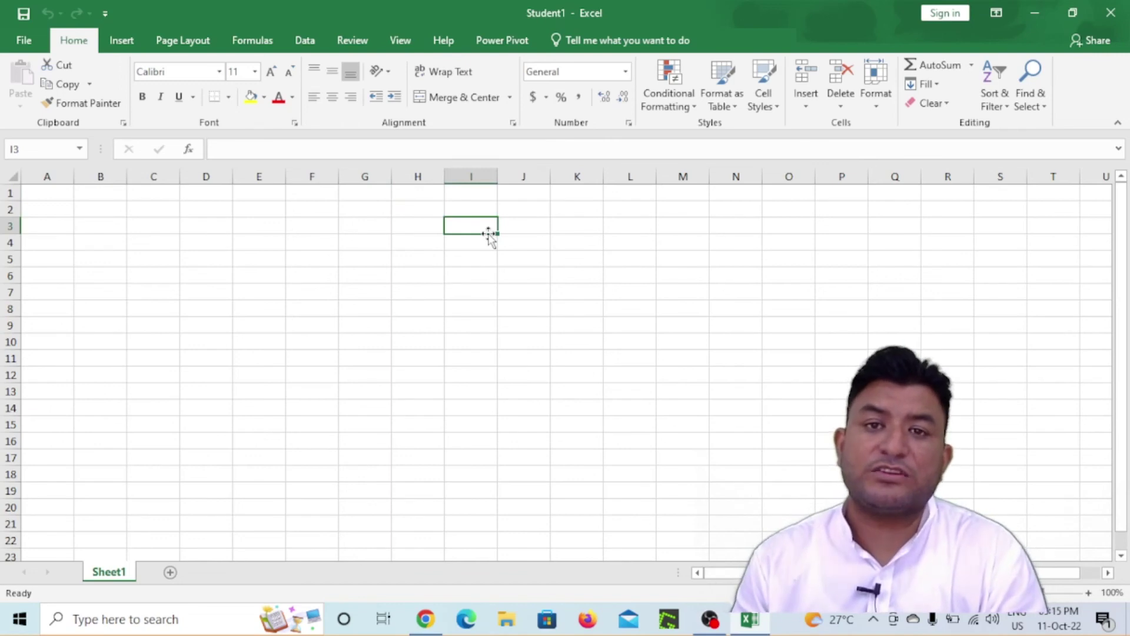